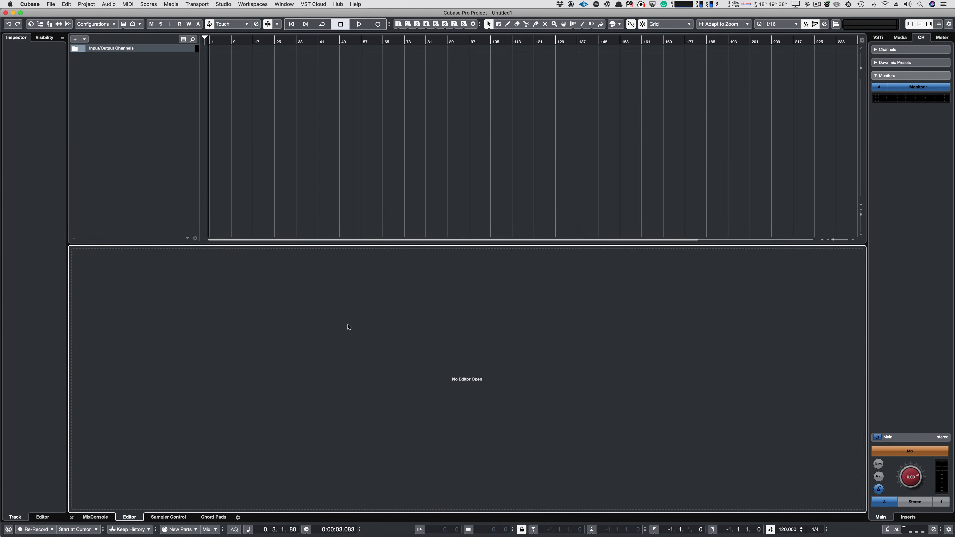
# - In Studio Setup, add a Note Expression Input Device for the RISE 25 controller in MPE Mode
pyautogui.click(225, 4)
pyautogui.click(259, 129)
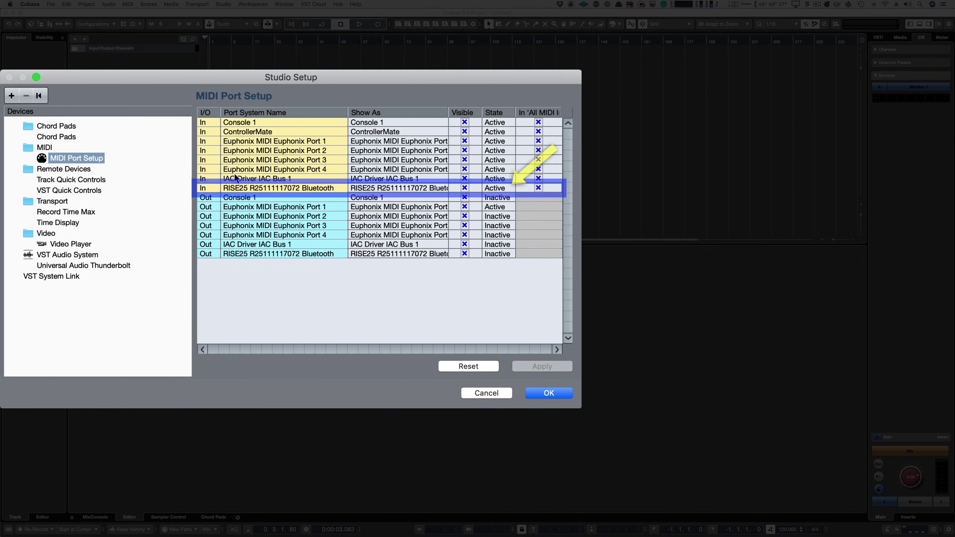
pyautogui.click(12, 96)
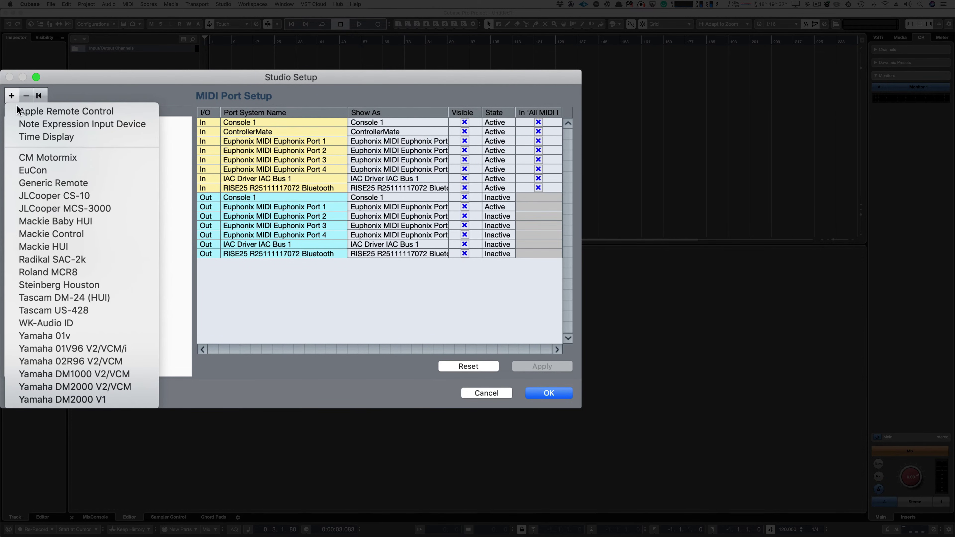
pyautogui.click(48, 124)
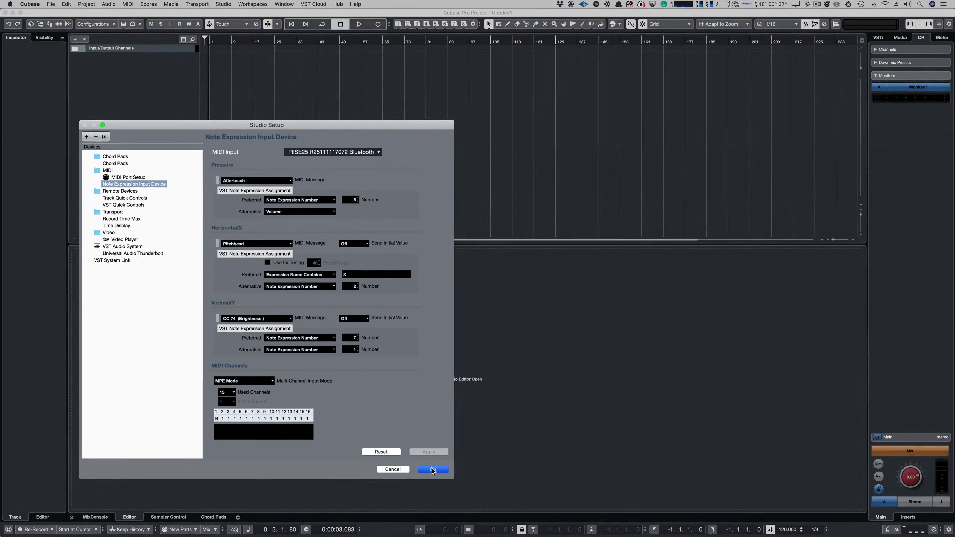
# - Close Studio Setup, create the Equator 01 instrument track and set its MIDI channel to Any
pyautogui.click(549, 521)
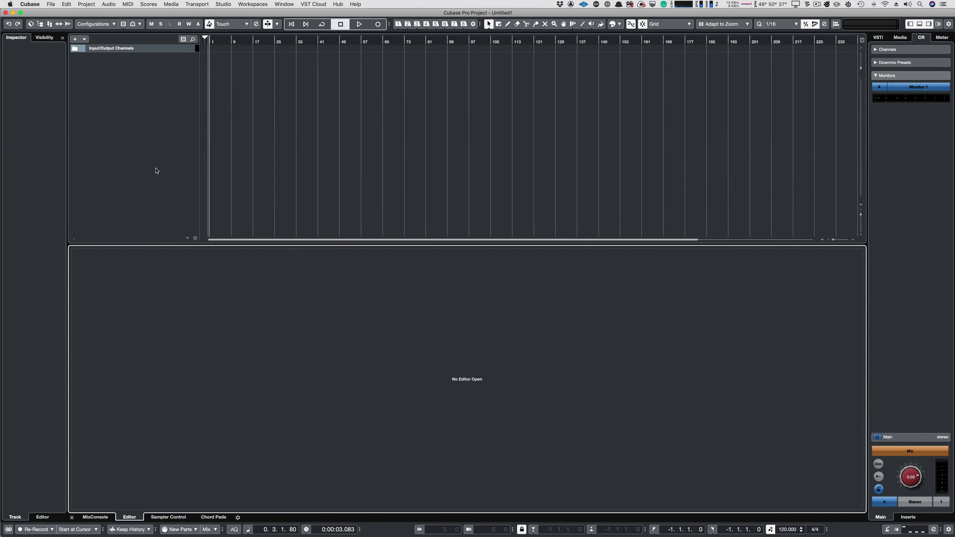
pyautogui.rightClick(124, 92)
pyautogui.click(135, 104)
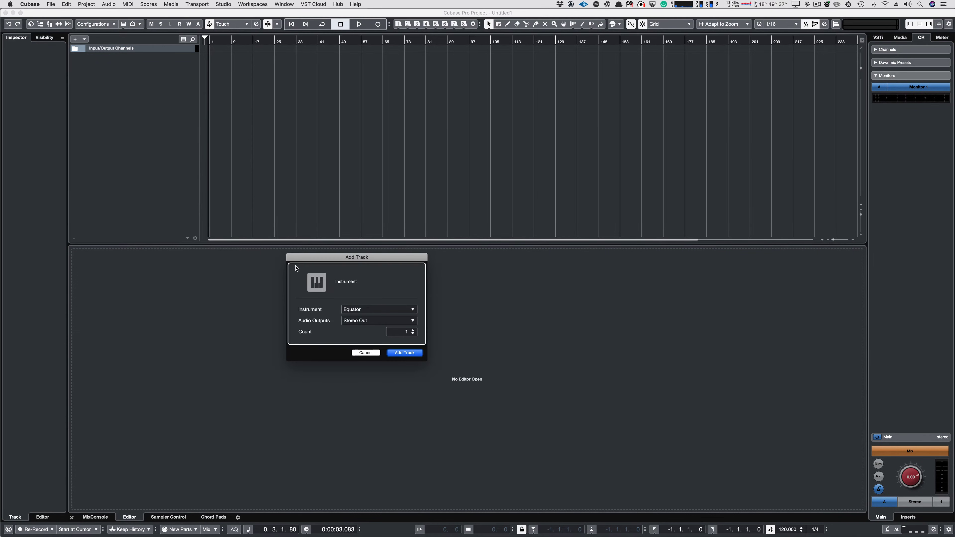
pyautogui.click(405, 353)
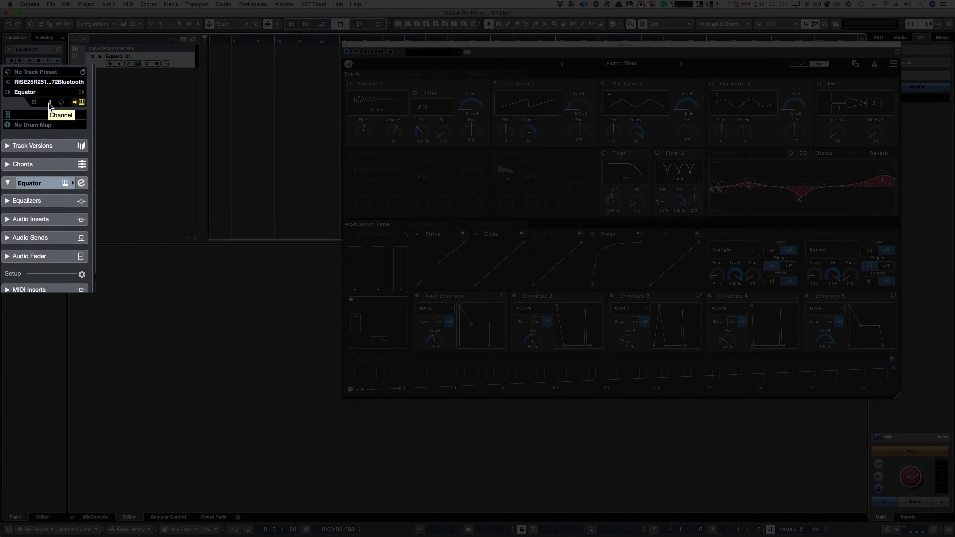
pyautogui.click(50, 104)
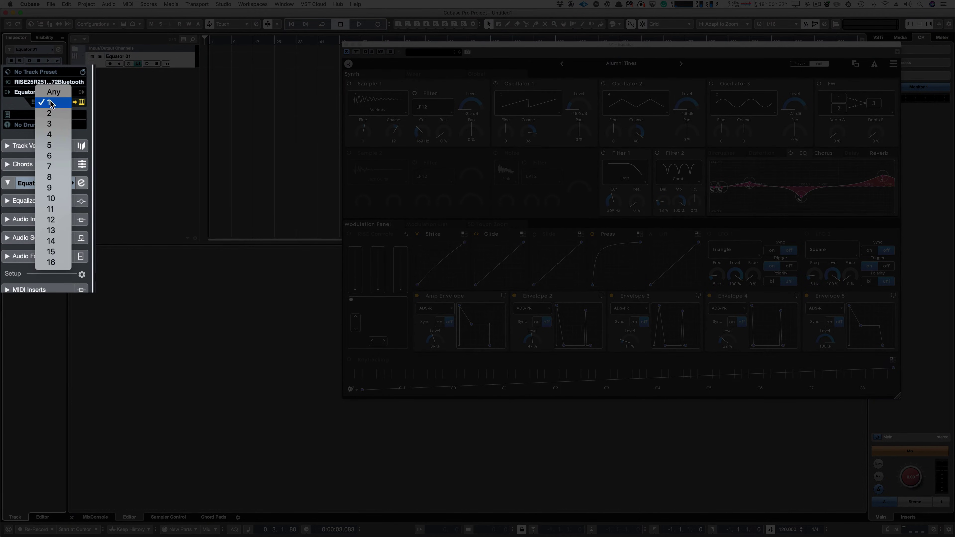
pyautogui.click(52, 95)
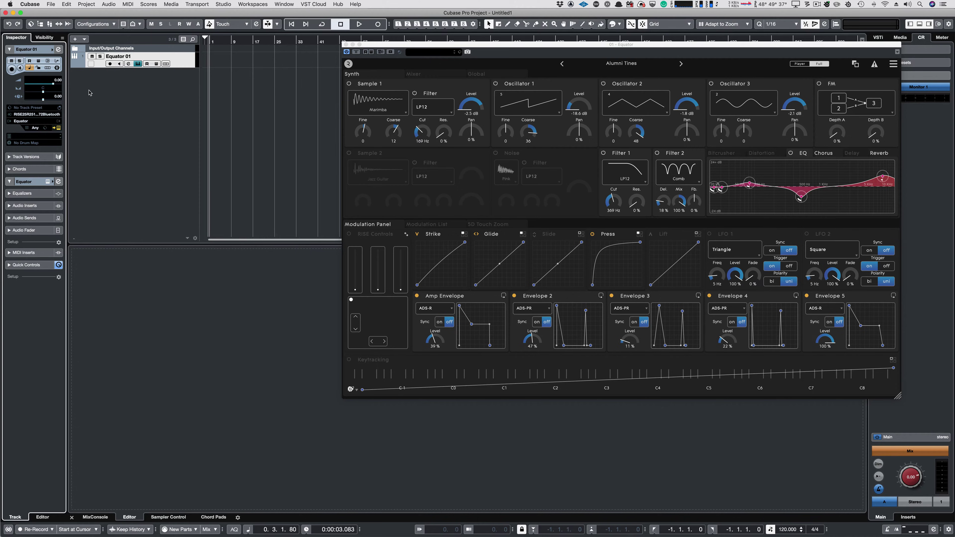
# - Record-enable Equator 01 and draw an empty part from bar 1 to bar 9
pyautogui.click(110, 64)
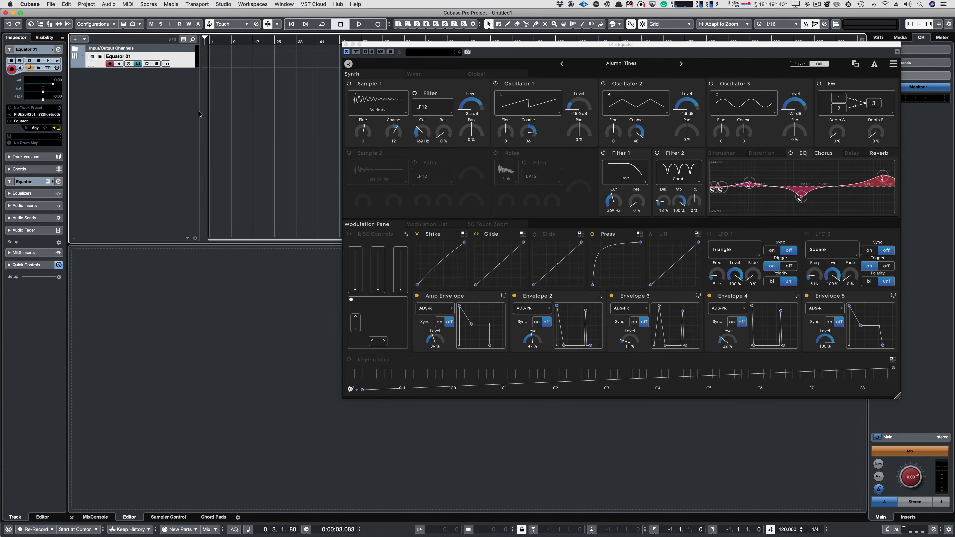
pyautogui.press('8')
pyautogui.moveTo(209, 57)
pyautogui.mouseDown()
pyautogui.moveTo(282, 57)
pyautogui.moveTo(232, 57)
pyautogui.mouseUp()
pyautogui.press('1')
# - In the Key Editor, enable MIDI as NoteExp and start recording the F5 and E6 notes
pyautogui.click(146, 268)
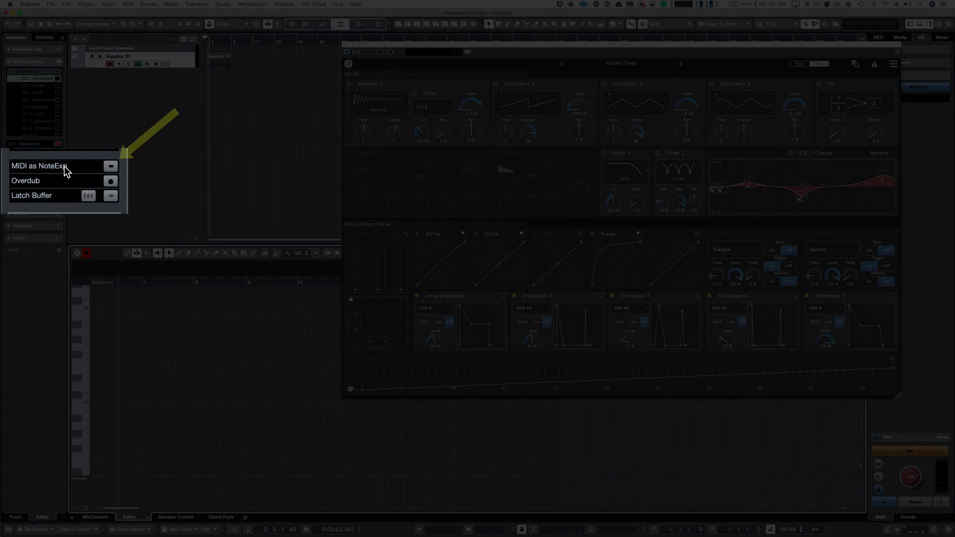
pyautogui.click(110, 167)
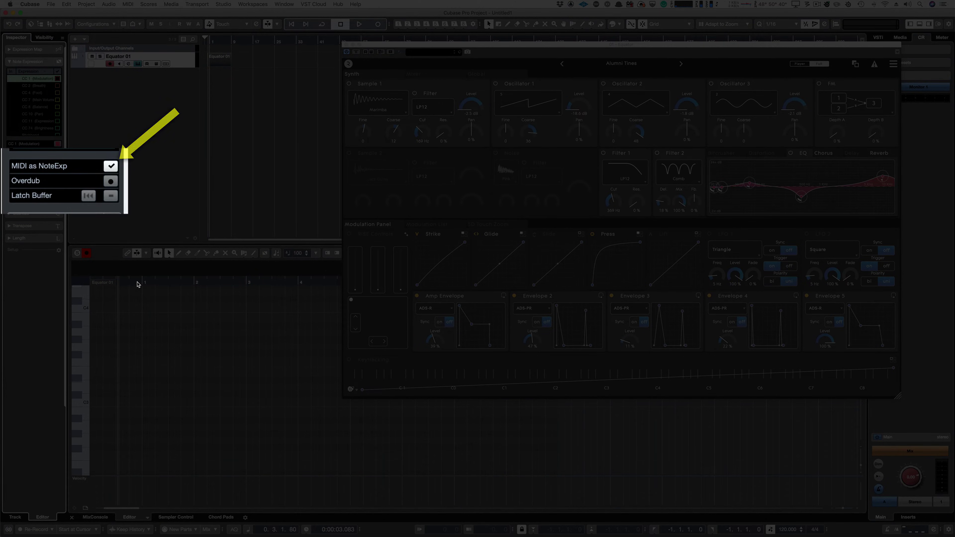
pyautogui.press('KP_Multiply')
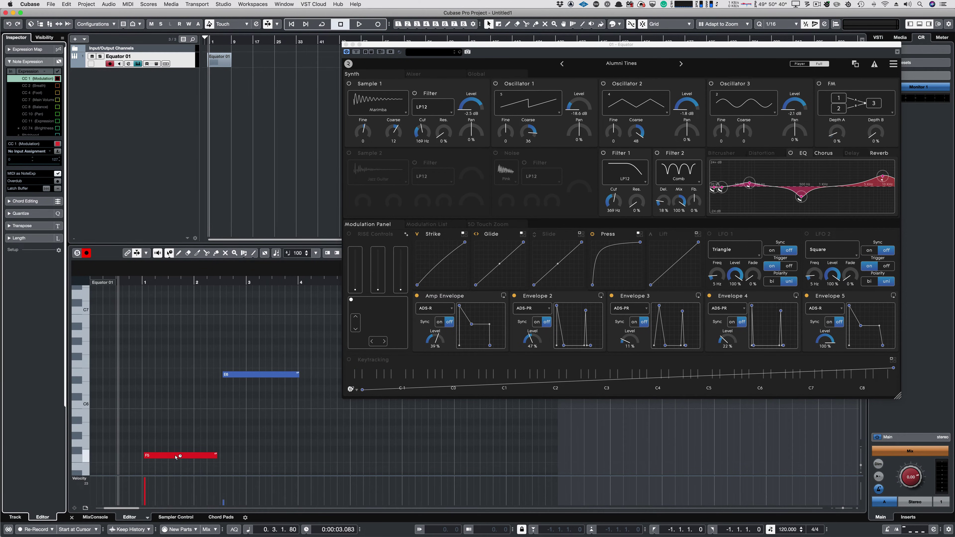
# - Review the F5 note's CC 74 (Brightness), Pitchbend and Aftertouch curves in the Note Expression editor
pyautogui.doubleClick(175, 457)
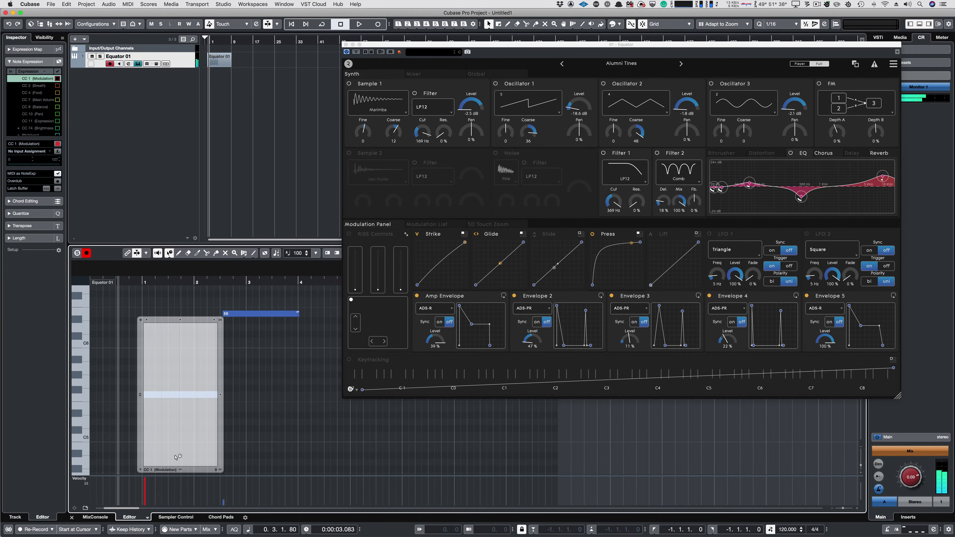
pyautogui.click(144, 470)
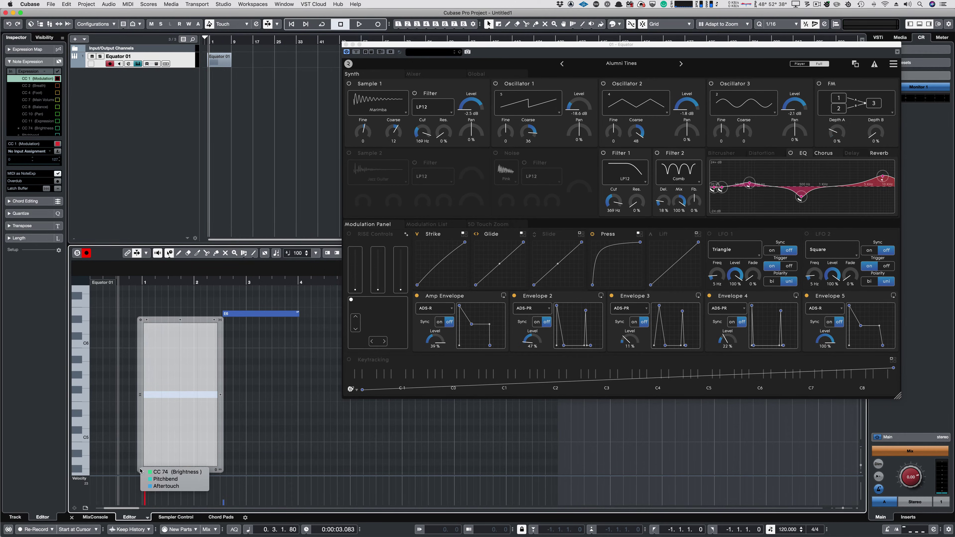
pyautogui.click(162, 474)
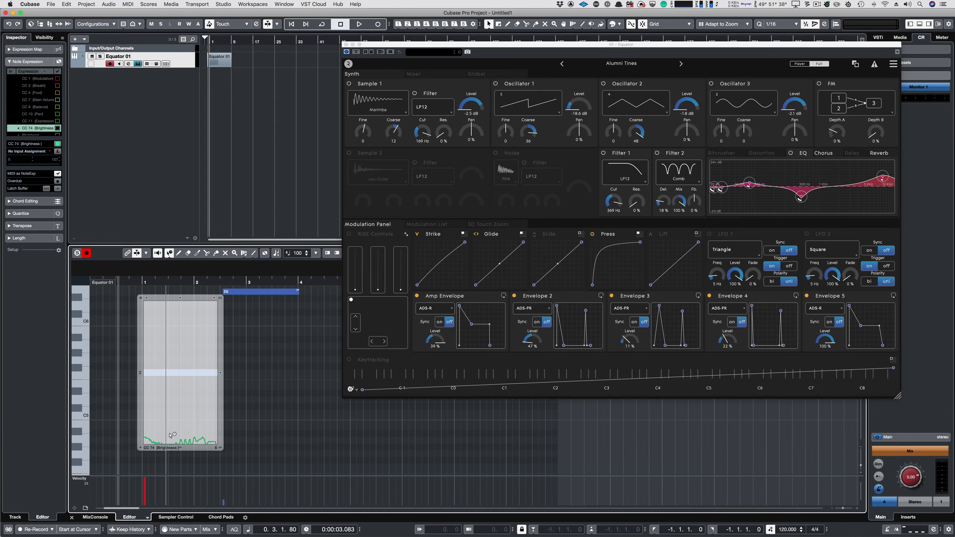
pyautogui.click(140, 451)
pyautogui.click(148, 455)
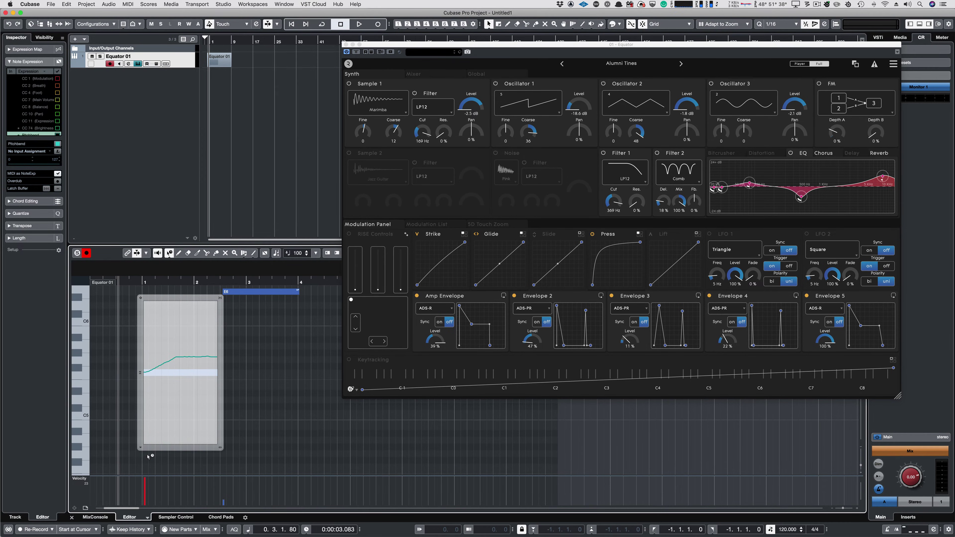
pyautogui.click(140, 450)
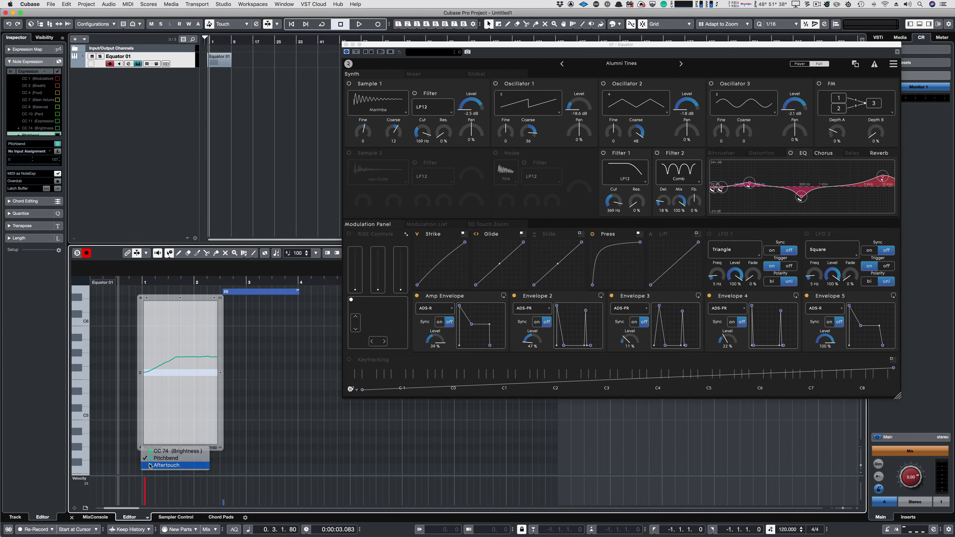
pyautogui.click(162, 461)
# - Open the E6 note's expression curves and view its CC 74 (Brightness) curve
pyautogui.doubleClick(233, 293)
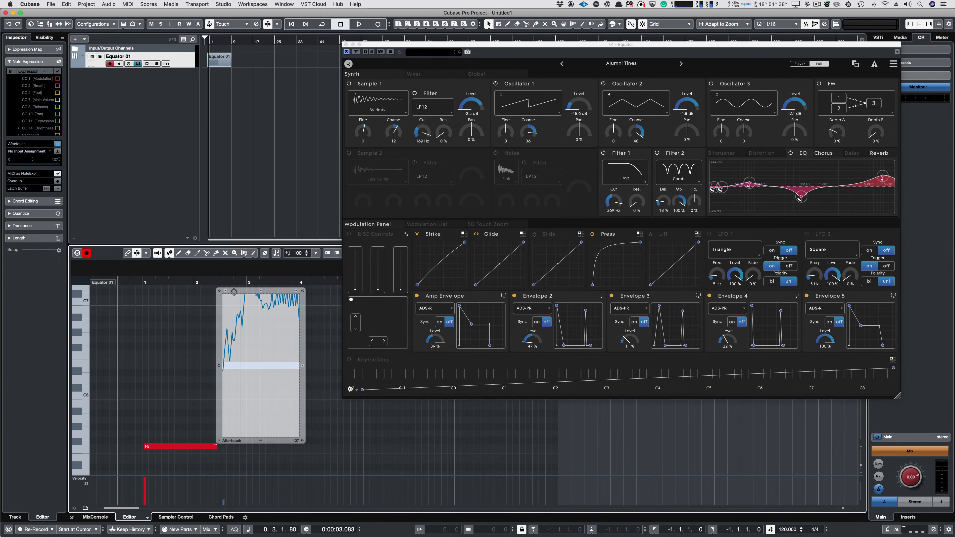
pyautogui.click(222, 443)
pyautogui.click(229, 448)
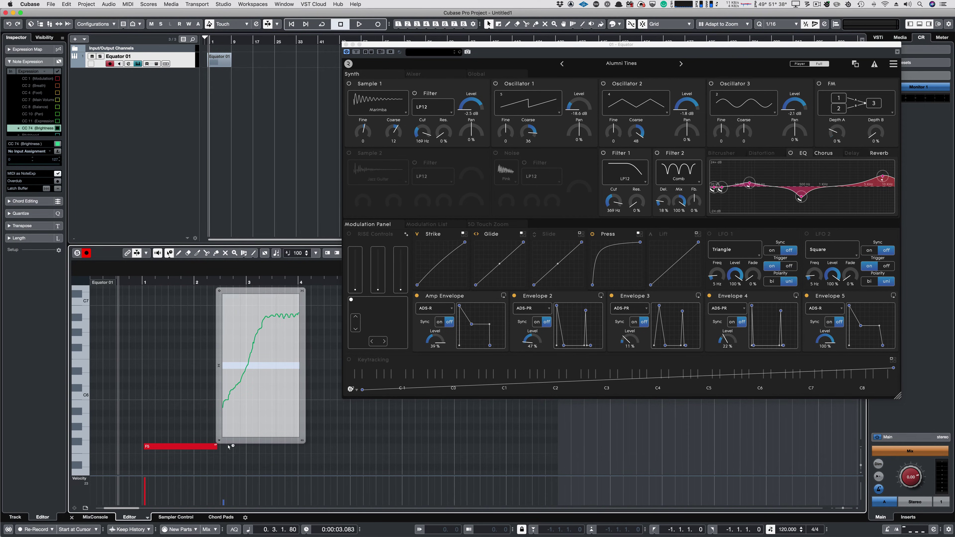
pyautogui.click(218, 445)
# - Check E6's Pitchbend curve, then draw a C7 note from bar 3 on another MIDI channel
pyautogui.click(229, 456)
pyautogui.click(290, 338)
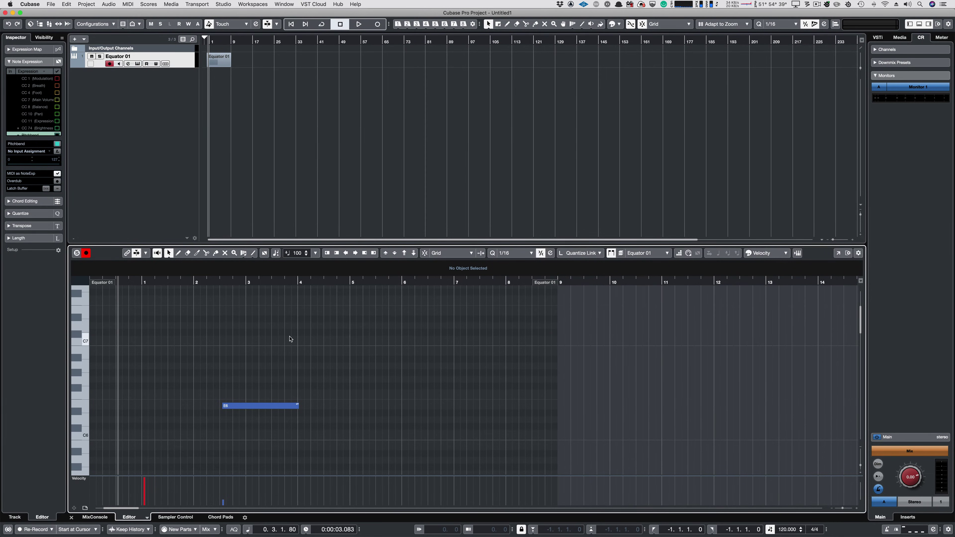
pyautogui.moveTo(262, 339); pyautogui.dragTo(325, 339)
pyautogui.press('1')
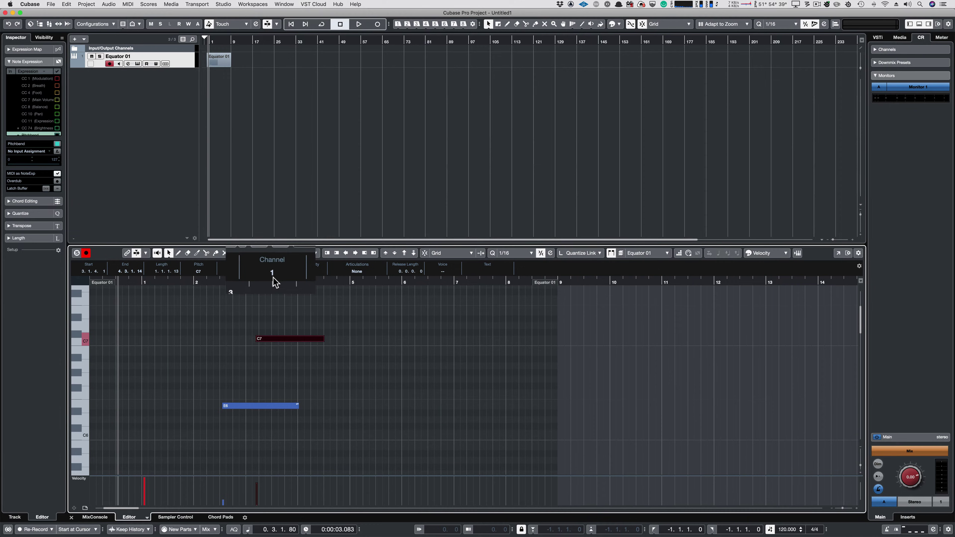
pyautogui.scroll(1, 272, 271)
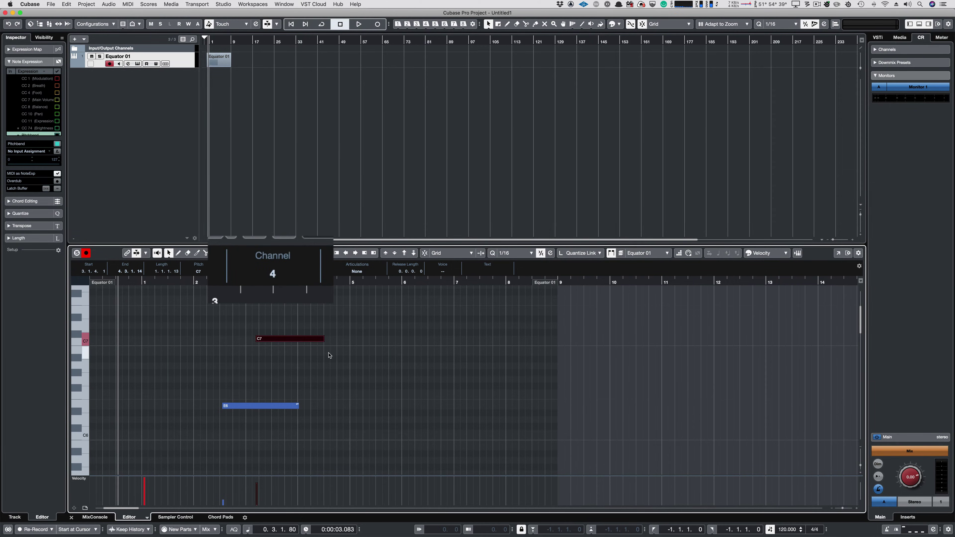
# - Draw an A#6 note below C7 and a G6 note beneath it
pyautogui.click(277, 406)
pyautogui.press('8')
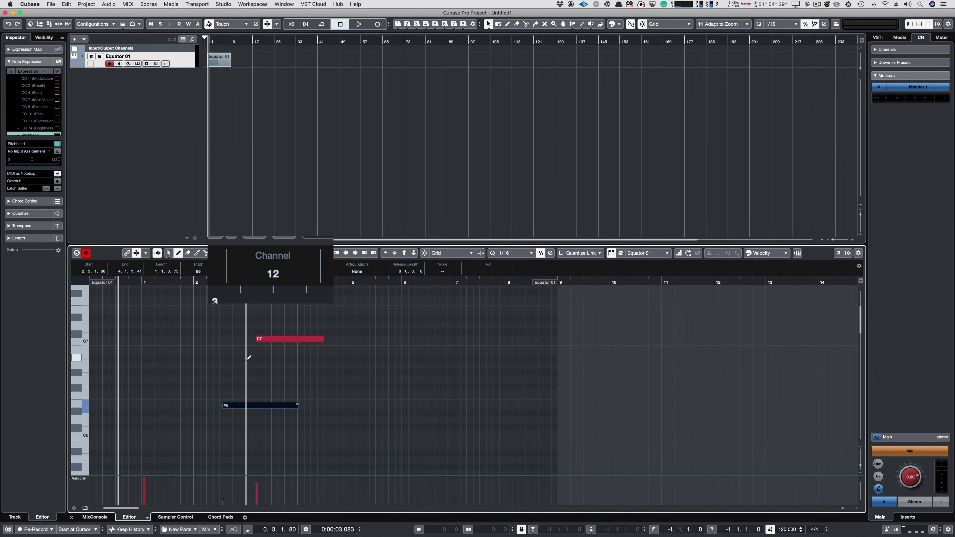
pyautogui.moveTo(243, 358); pyautogui.dragTo(312, 359)
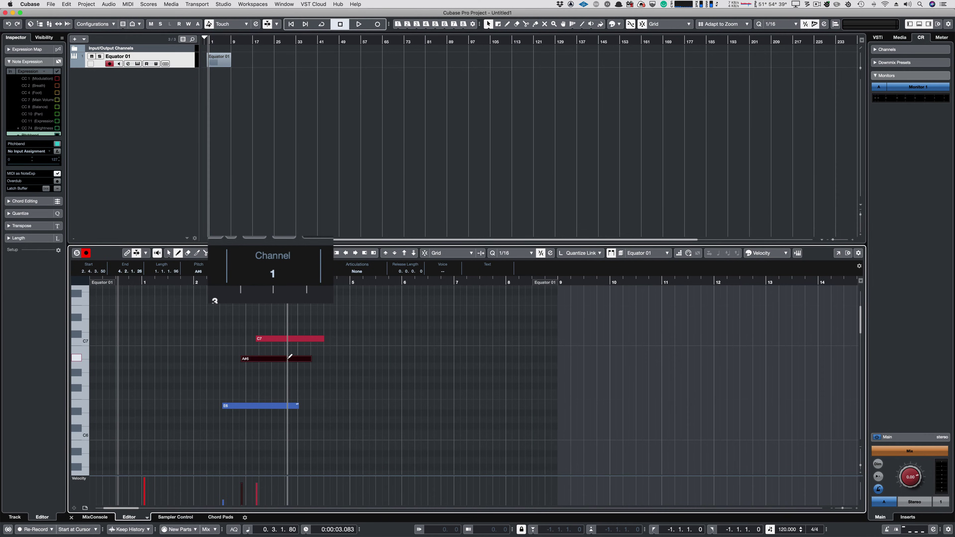
pyautogui.moveTo(239, 379); pyautogui.dragTo(297, 379)
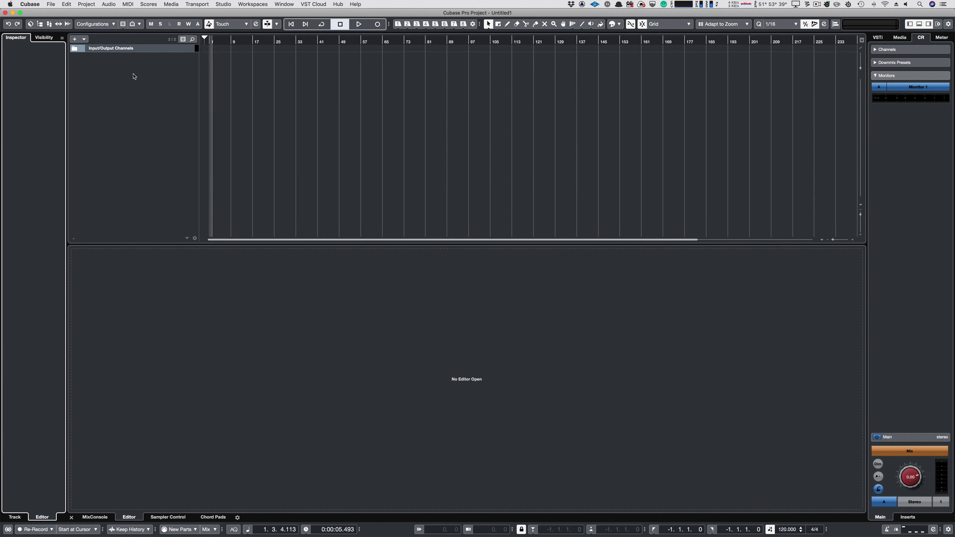
# - Create a new Equator instrument track, Equator 01, in the empty project
pyautogui.rightClick(134, 77)
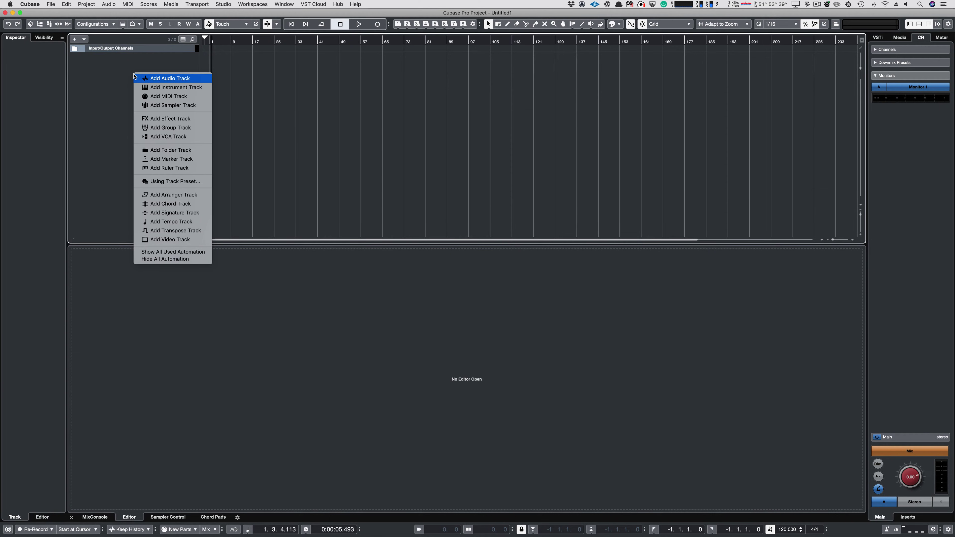
pyautogui.click(156, 88)
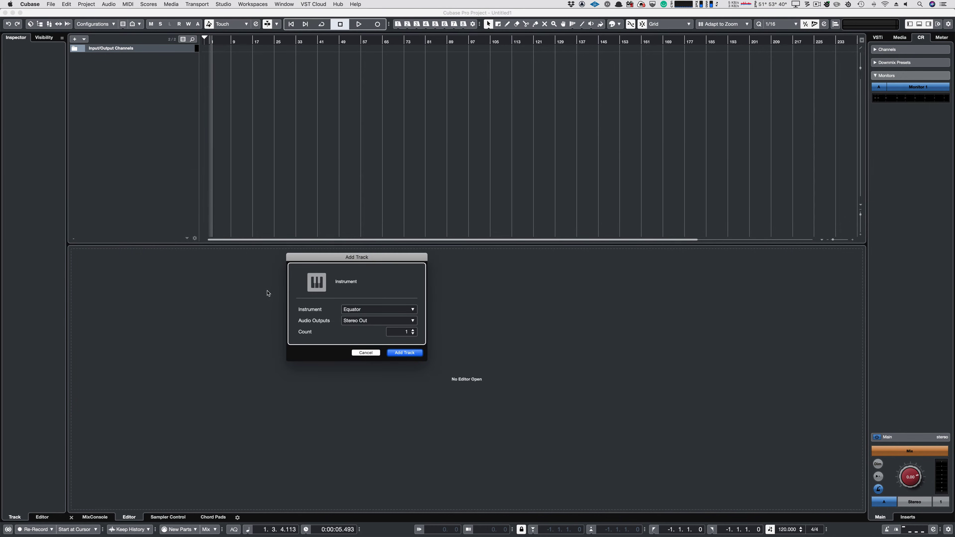
pyautogui.click(404, 353)
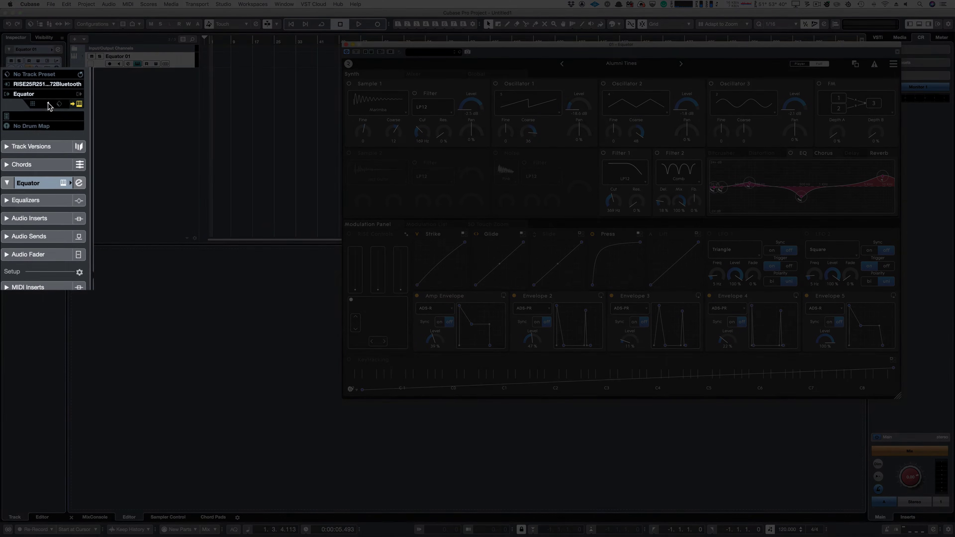
# - Set Equator 01 to MIDI channel 2, draw a part from bar 1, and open the note expression options
pyautogui.click(44, 129)
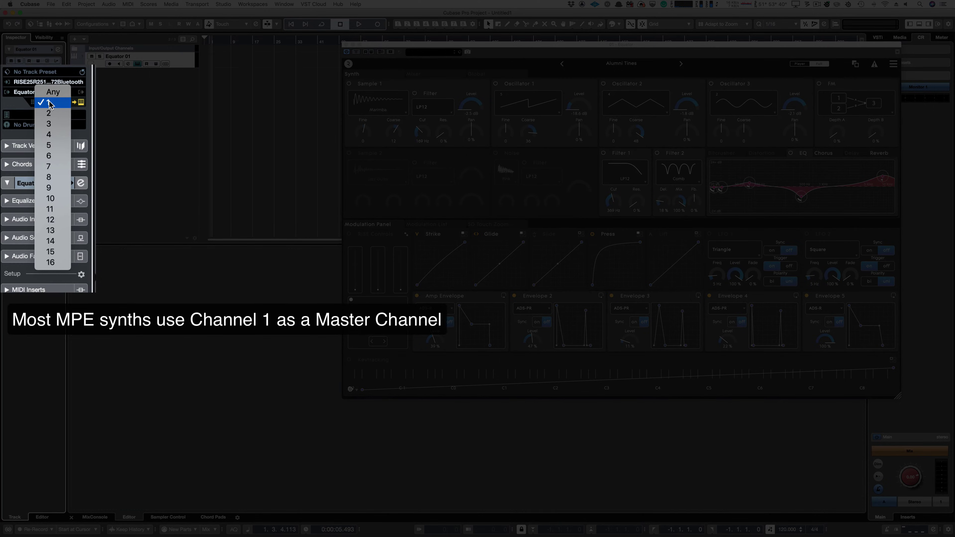
pyautogui.click(50, 114)
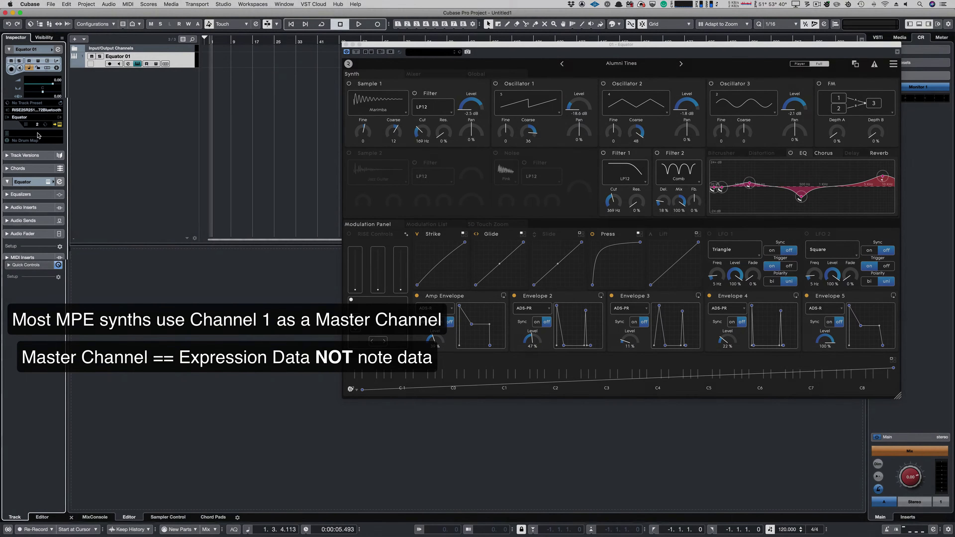
pyautogui.moveTo(207, 56)
pyautogui.mouseDown()
pyautogui.moveTo(263, 64)
pyautogui.moveTo(227, 64)
pyautogui.mouseUp()
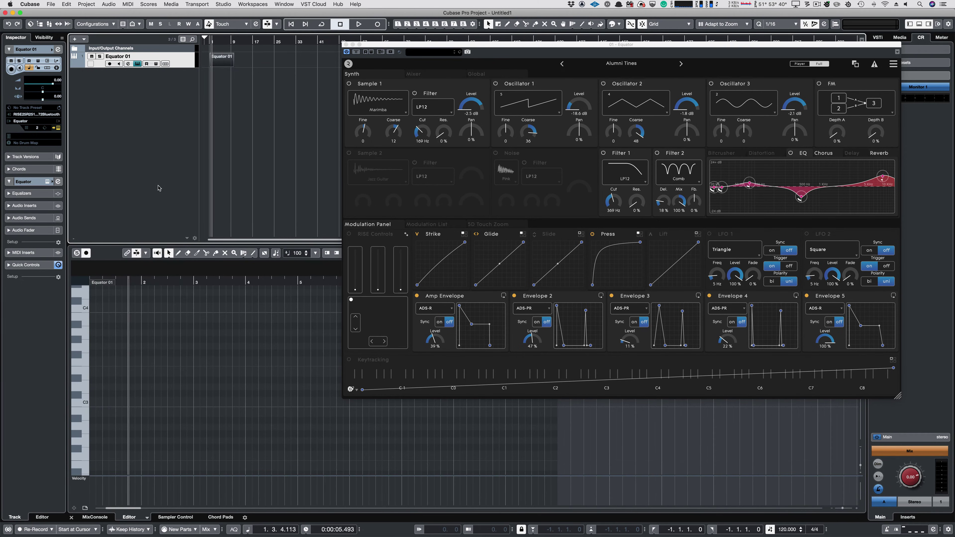
pyautogui.click(113, 270)
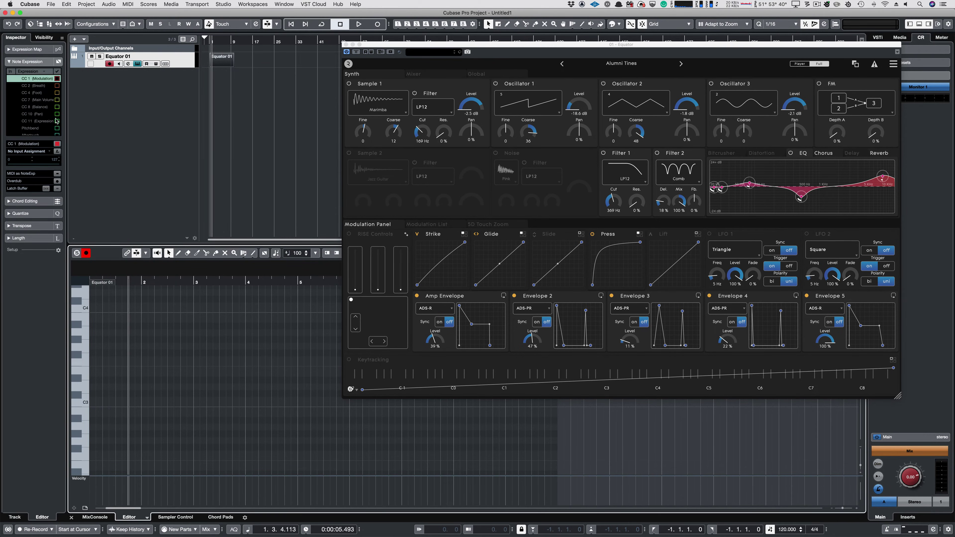
pyautogui.rightClick(42, 72)
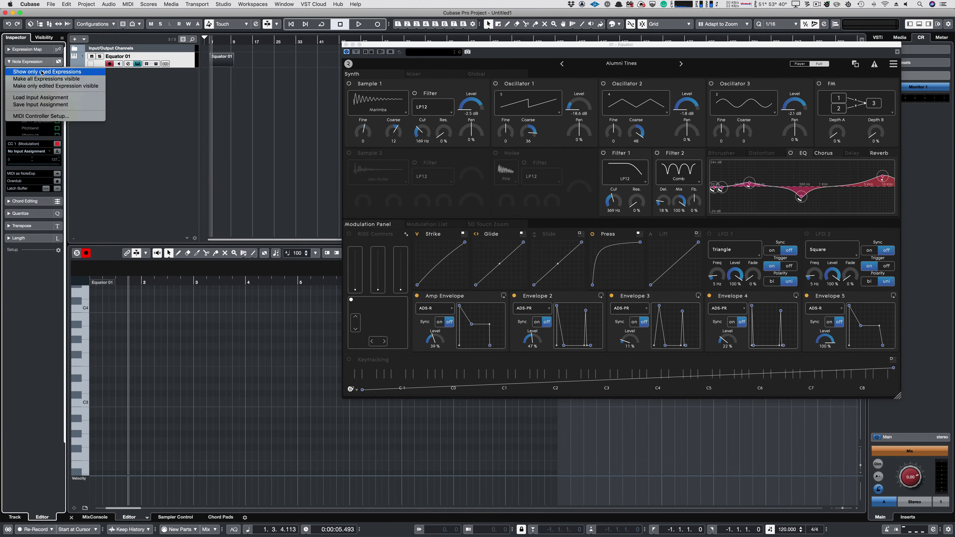
# - In MIDI Controller Setup, move CC 74 (Brightness) from the hidden to the visible controllers
pyautogui.click(43, 116)
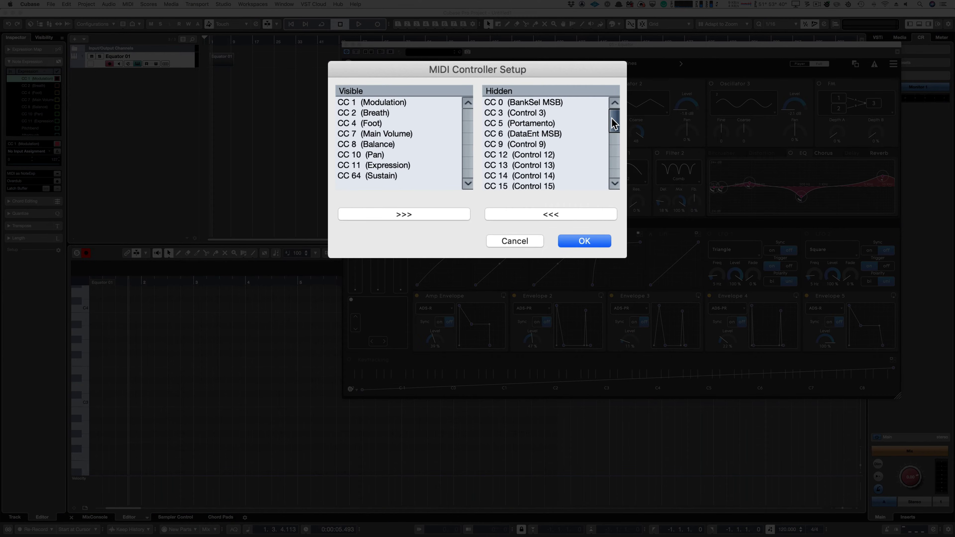
pyautogui.moveTo(611, 118); pyautogui.dragTo(610, 143)
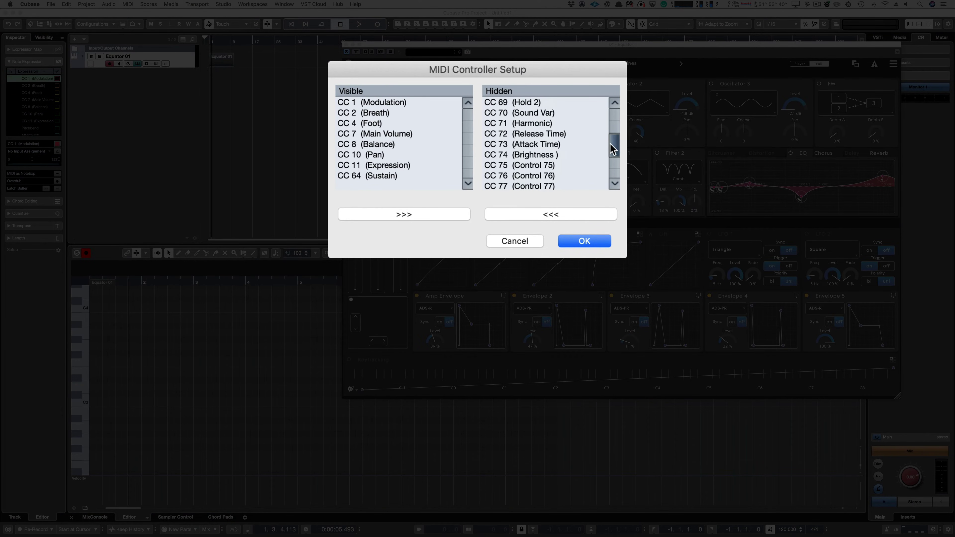
pyautogui.click(541, 154)
pyautogui.click(546, 214)
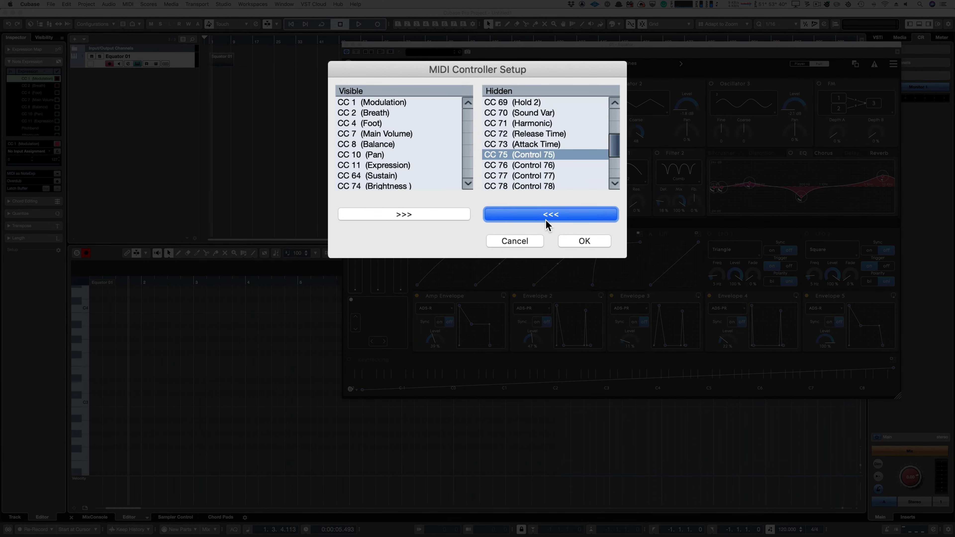
pyautogui.click(584, 241)
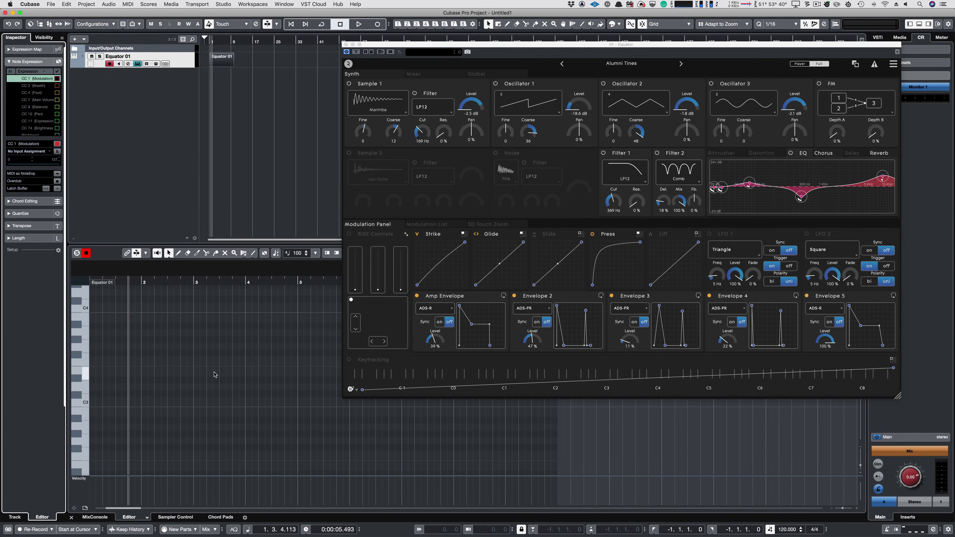
# - Draw a D#3 note from bar 1.4 to about 4.3 and open its expression editor
pyautogui.press('8')
pyautogui.moveTo(131, 378); pyautogui.dragTo(281, 375)
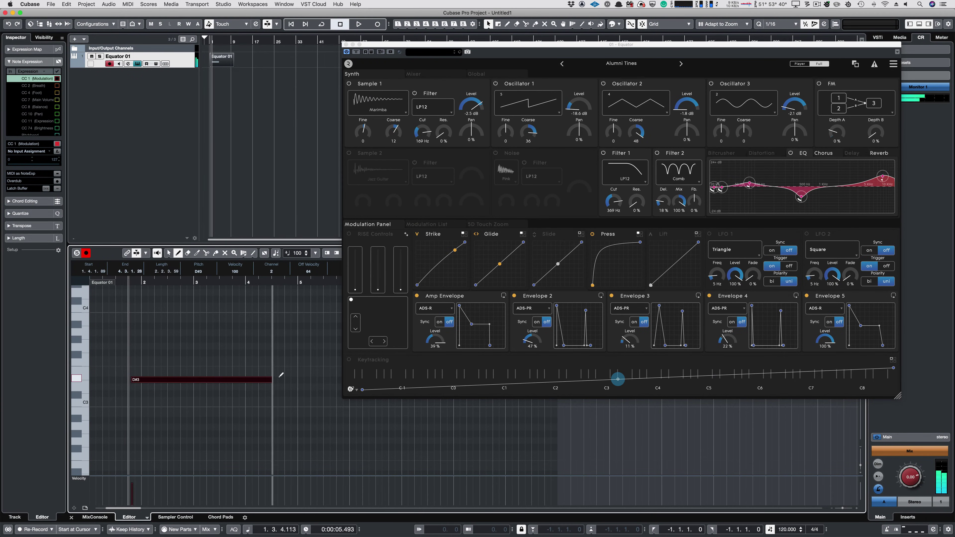
pyautogui.press('1')
pyautogui.doubleClick(212, 380)
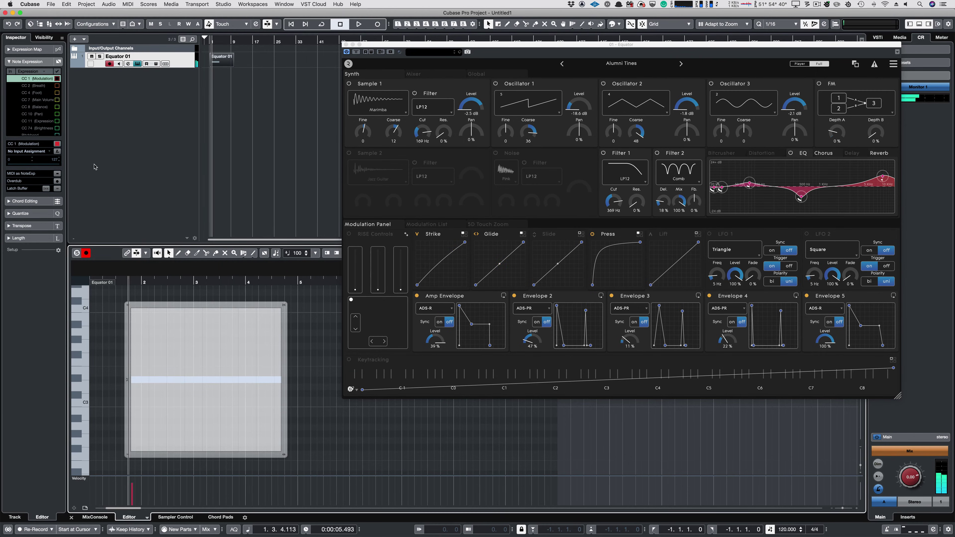
pyautogui.scroll(-3, 33, 124)
# - Draw a CC74 curve, a descending Pitchbend curve and a rising Aftertouch curve on the note
pyautogui.click(35, 111)
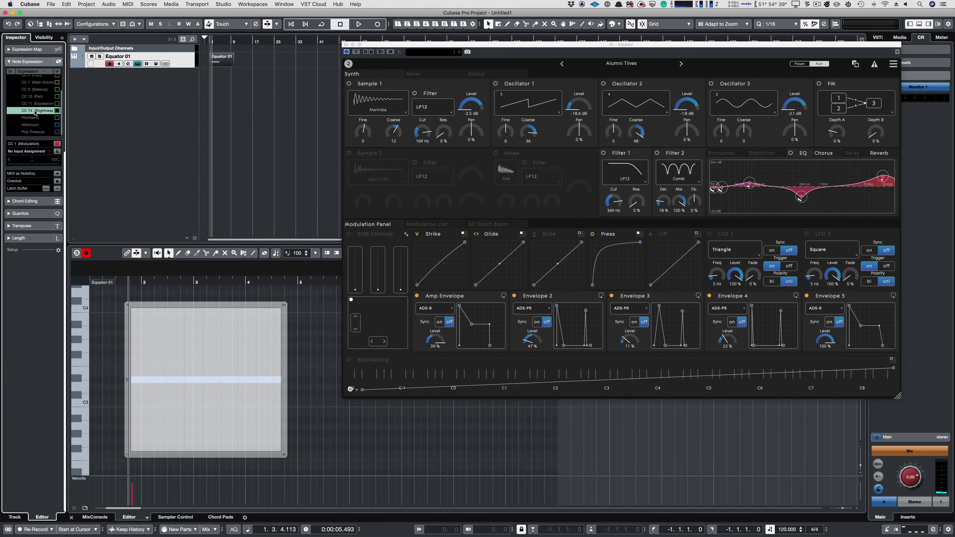
pyautogui.press('8')
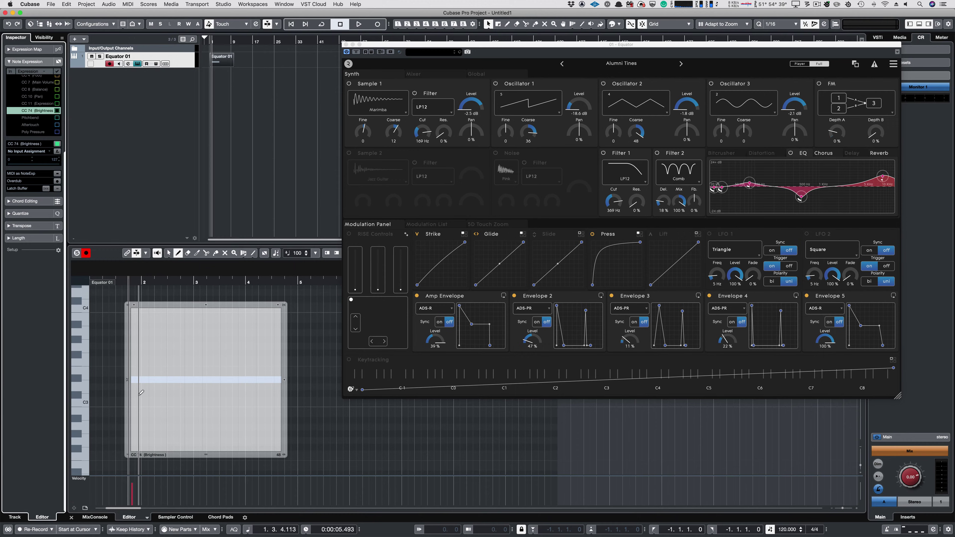
pyautogui.moveTo(132, 394)
pyautogui.mouseDown()
pyautogui.moveTo(212, 388)
pyautogui.moveTo(280, 404)
pyautogui.mouseUp()
pyautogui.click(30, 117)
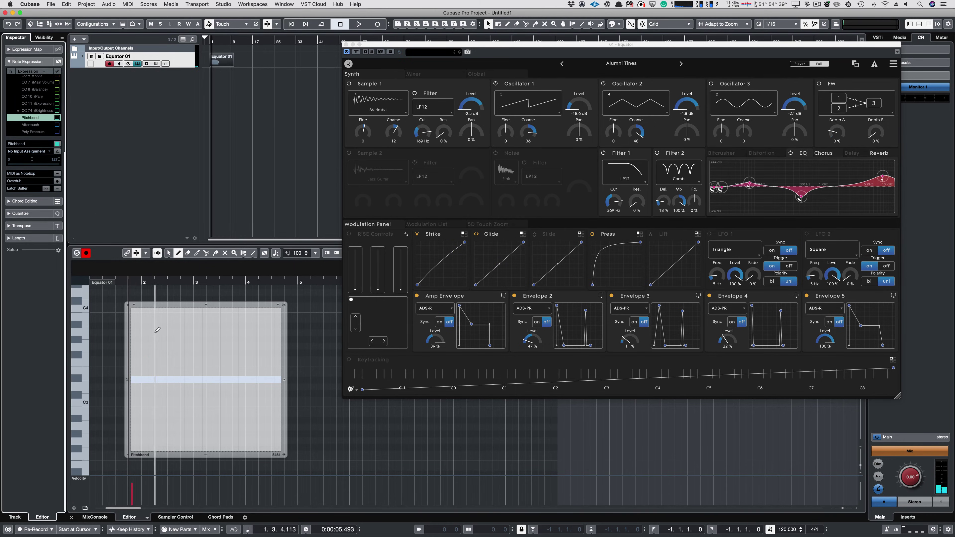
pyautogui.moveTo(134, 325)
pyautogui.mouseDown()
pyautogui.moveTo(225, 374)
pyautogui.moveTo(281, 428)
pyautogui.mouseUp()
pyautogui.click(30, 124)
pyautogui.moveTo(132, 439); pyautogui.dragTo(235, 366)
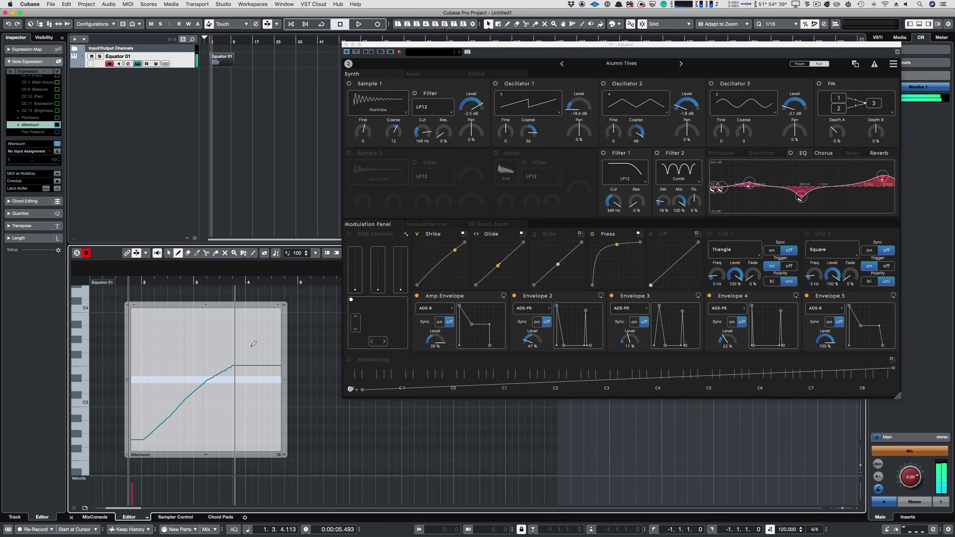
# - Close the expression editor and play the part back to hear the expression
pyautogui.press('1')
pyautogui.press('Escape')
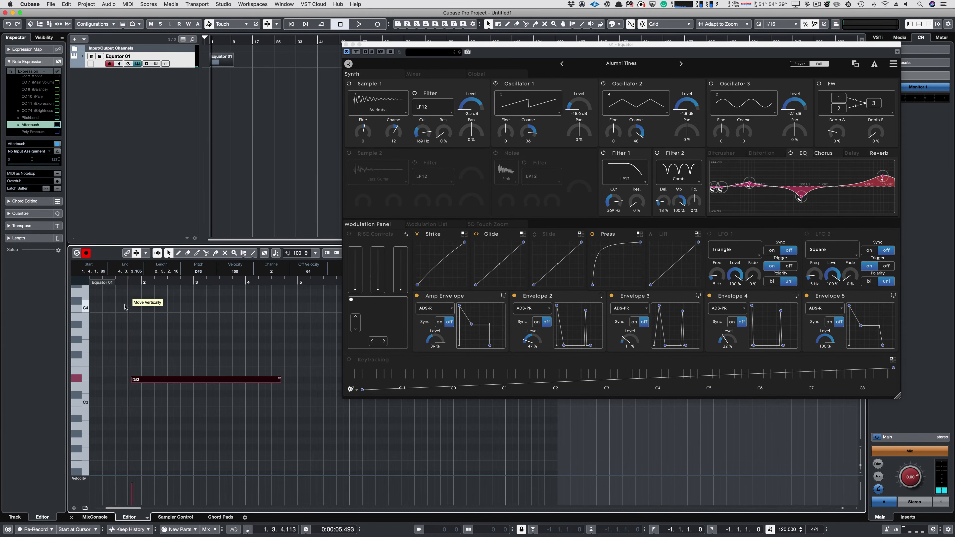
pyautogui.press('space')
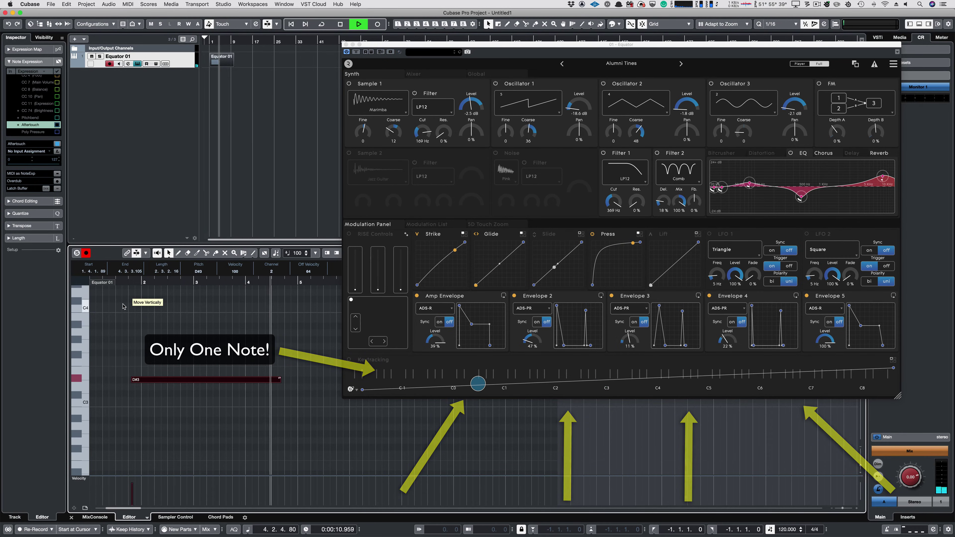
# - Stop playback and draw a G#3 note from about bar 2.1 to 4.4
pyautogui.press('space')
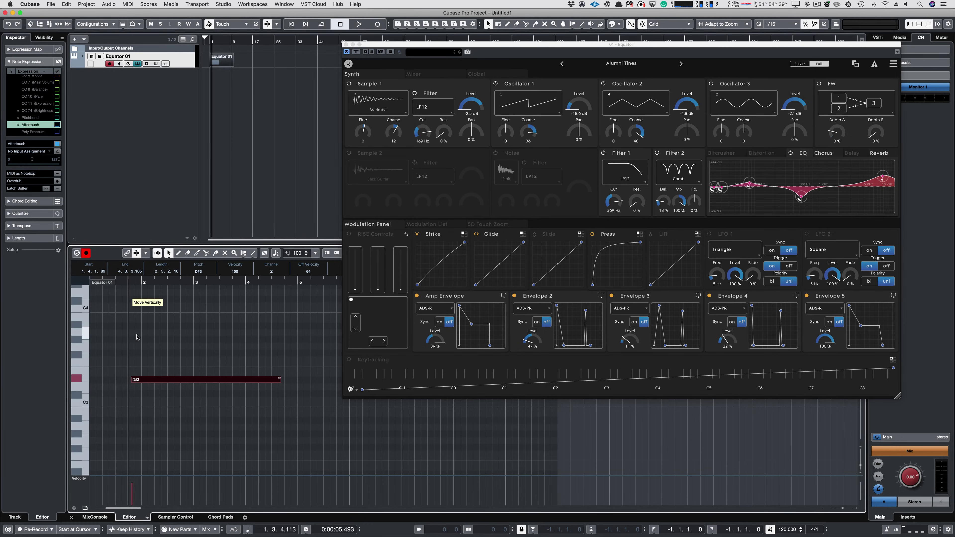
pyautogui.press('8')
pyautogui.moveTo(154, 338); pyautogui.dragTo(280, 334)
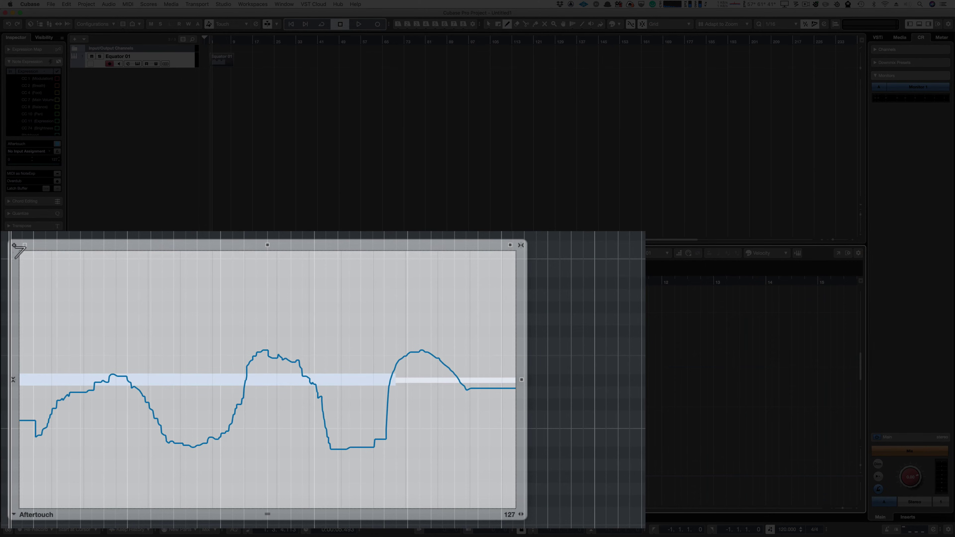
# - Tilt both ends of the Aftertouch curve, raise it, warp its peaks earlier, and widen the editor
pyautogui.moveTo(21, 252); pyautogui.dragTo(36, 290)
pyautogui.moveTo(512, 247); pyautogui.dragTo(494, 254)
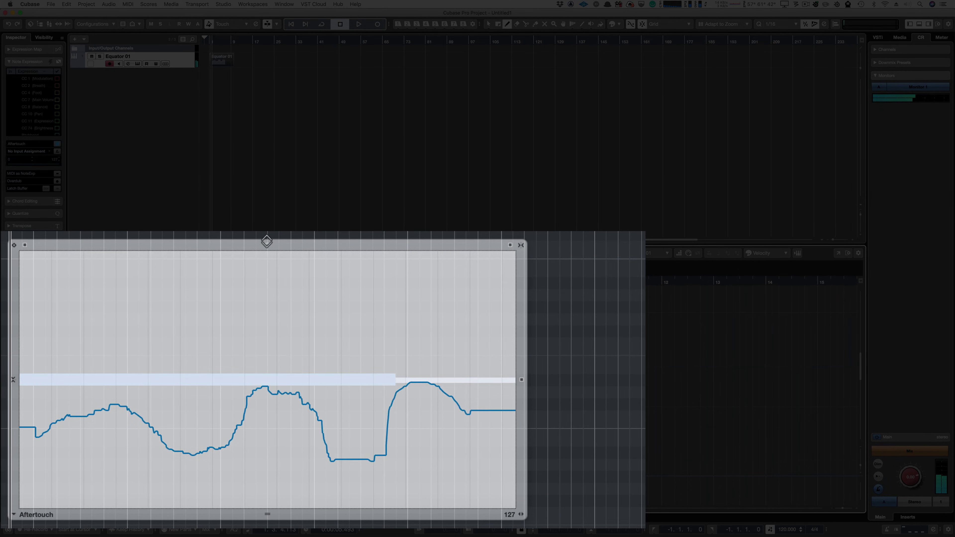
pyautogui.moveTo(269, 243)
pyautogui.mouseDown()
pyautogui.moveTo(266, 279)
pyautogui.moveTo(268, 225)
pyautogui.mouseUp()
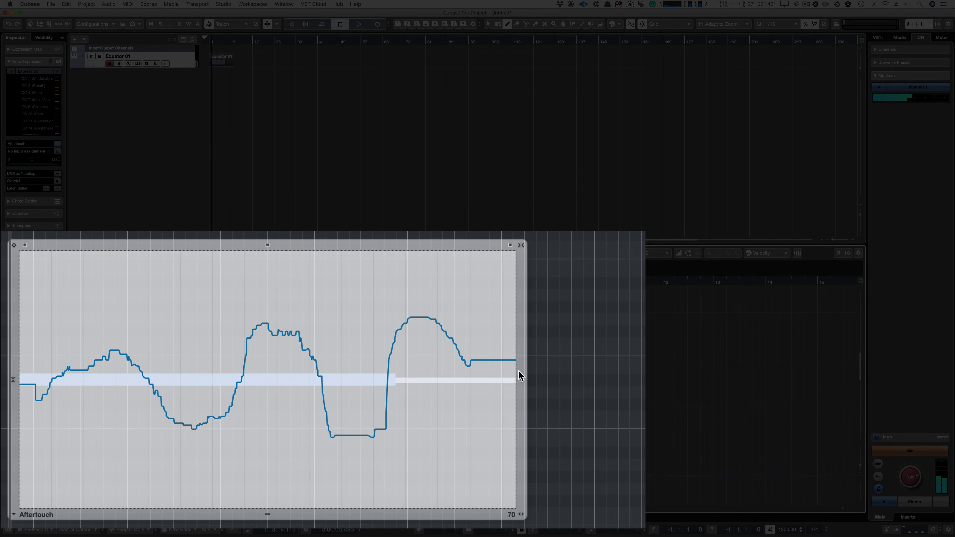
pyautogui.moveTo(518, 378); pyautogui.dragTo(517, 395)
pyautogui.hotkey('ctrl', 'z')
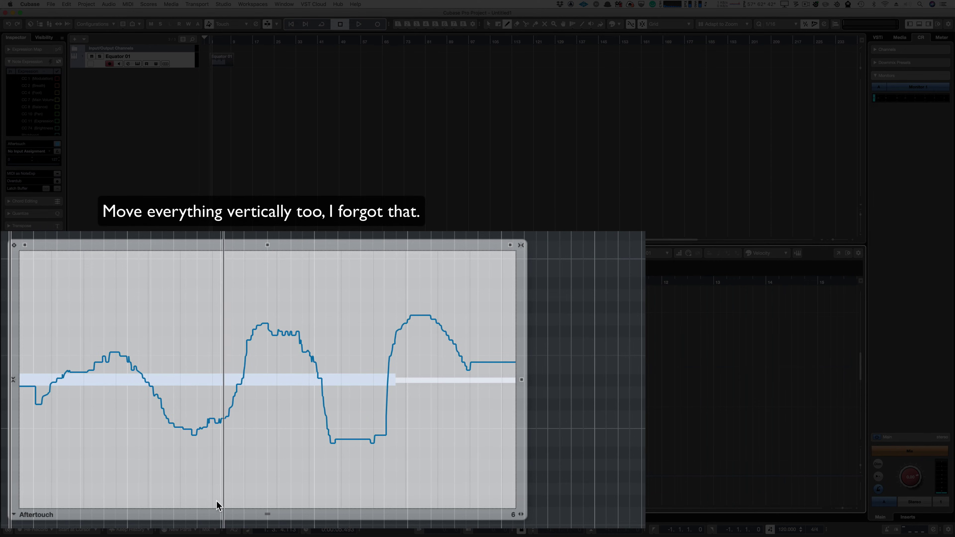
pyautogui.moveTo(213, 504); pyautogui.dragTo(362, 503)
pyautogui.moveTo(517, 511); pyautogui.dragTo(628, 514)
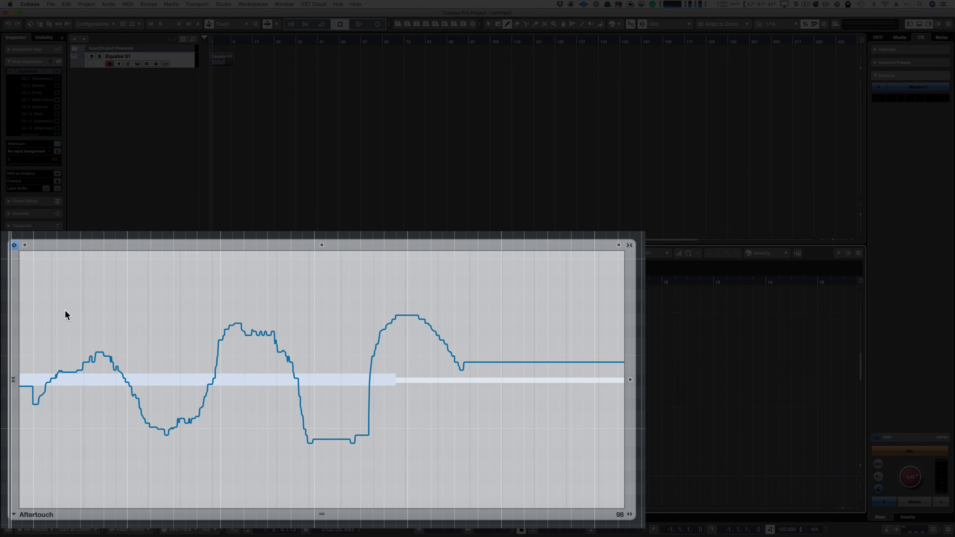
# - Redraw Aftertouch as a flat line, then a dip with rising steps, then a full sine wave
pyautogui.moveTo(65, 315)
pyautogui.mouseDown()
pyautogui.moveTo(70, 304)
pyautogui.moveTo(186, 315)
pyautogui.moveTo(348, 396)
pyautogui.mouseUp()
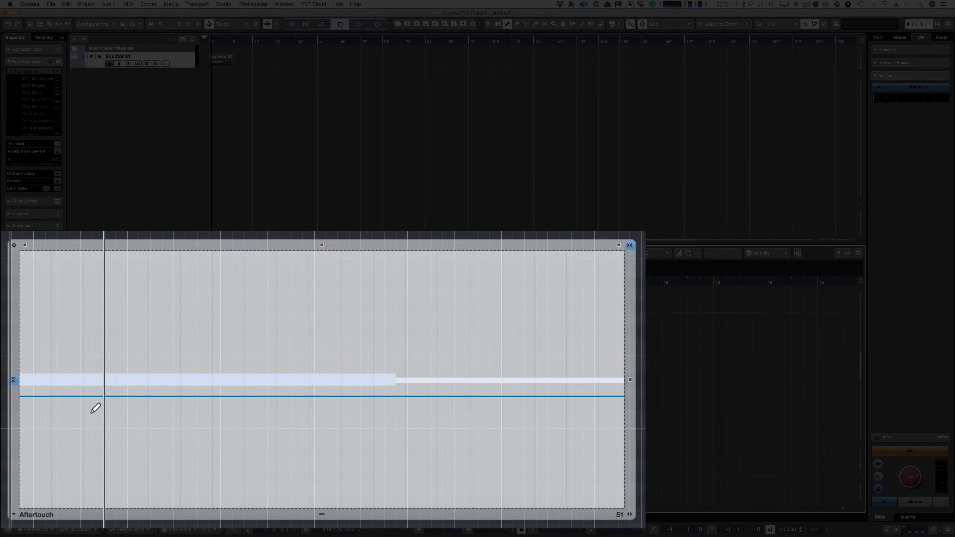
pyautogui.moveTo(93, 413)
pyautogui.mouseDown()
pyautogui.moveTo(223, 342)
pyautogui.moveTo(397, 410)
pyautogui.moveTo(507, 386)
pyautogui.mouseUp()
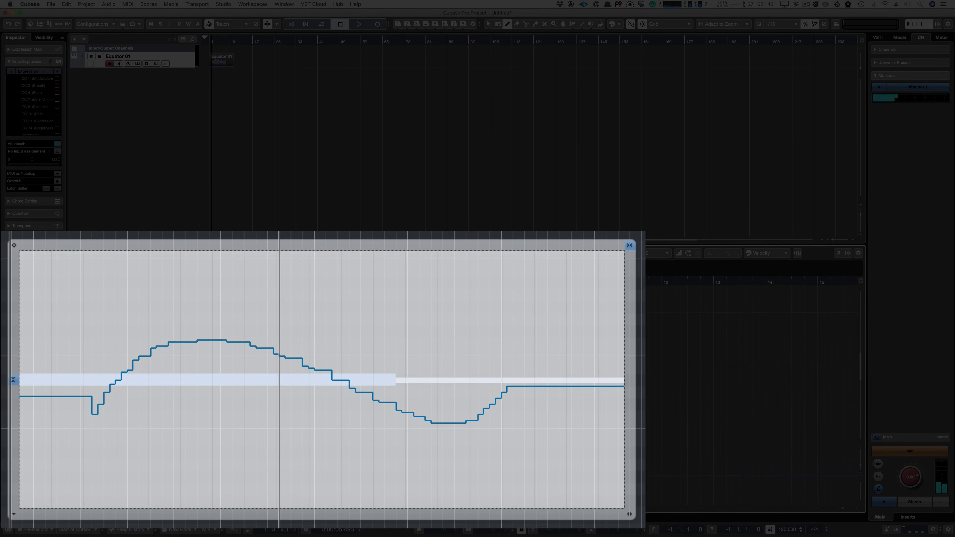
pyautogui.moveTo(41, 395); pyautogui.dragTo(613, 395)
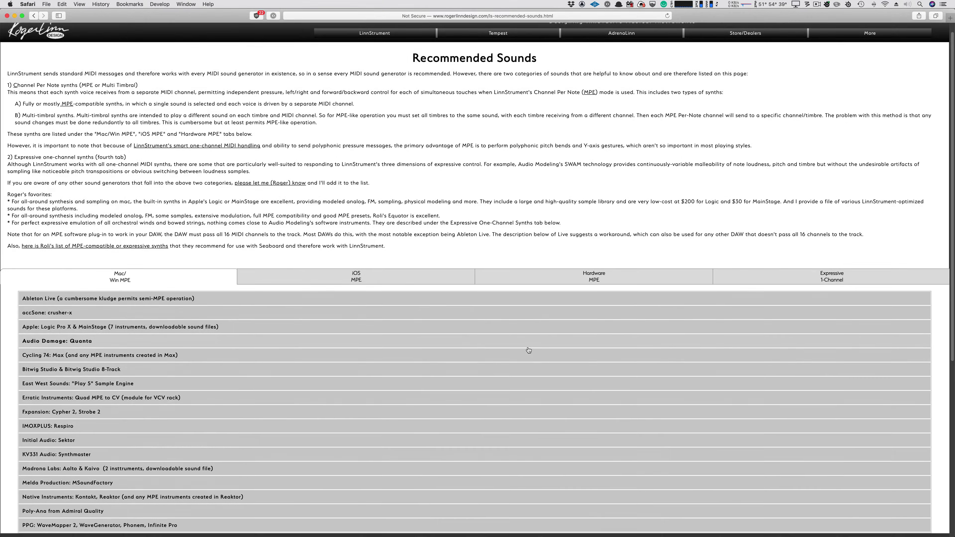
# - Scroll the Recommended Sounds page down to the Mac/Win MPE synth list
pyautogui.scroll(-5, 529, 346)
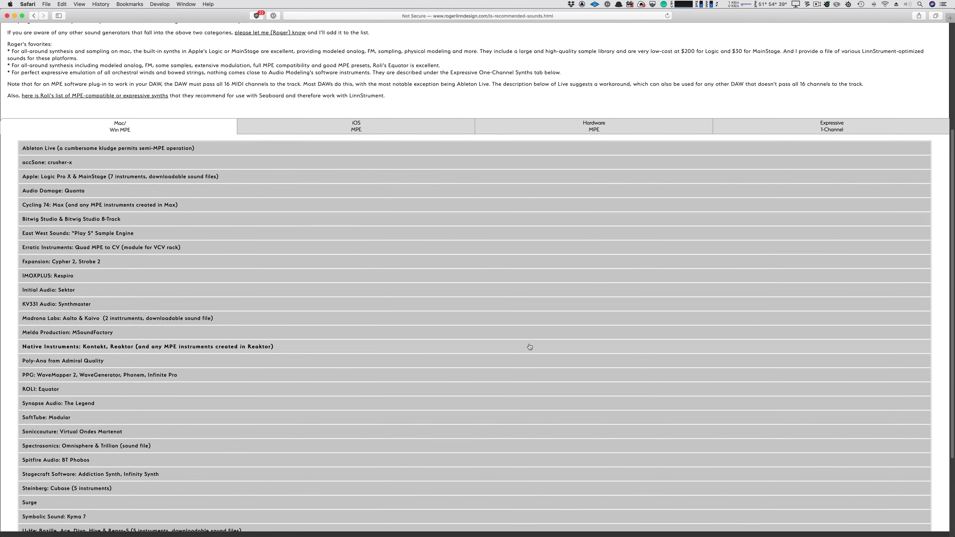
pyautogui.scroll(-3, 530, 346)
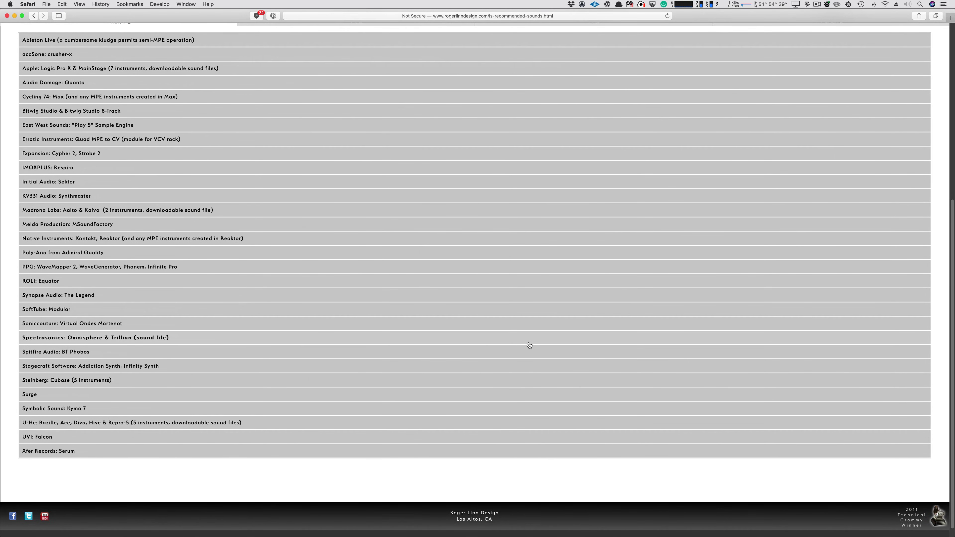